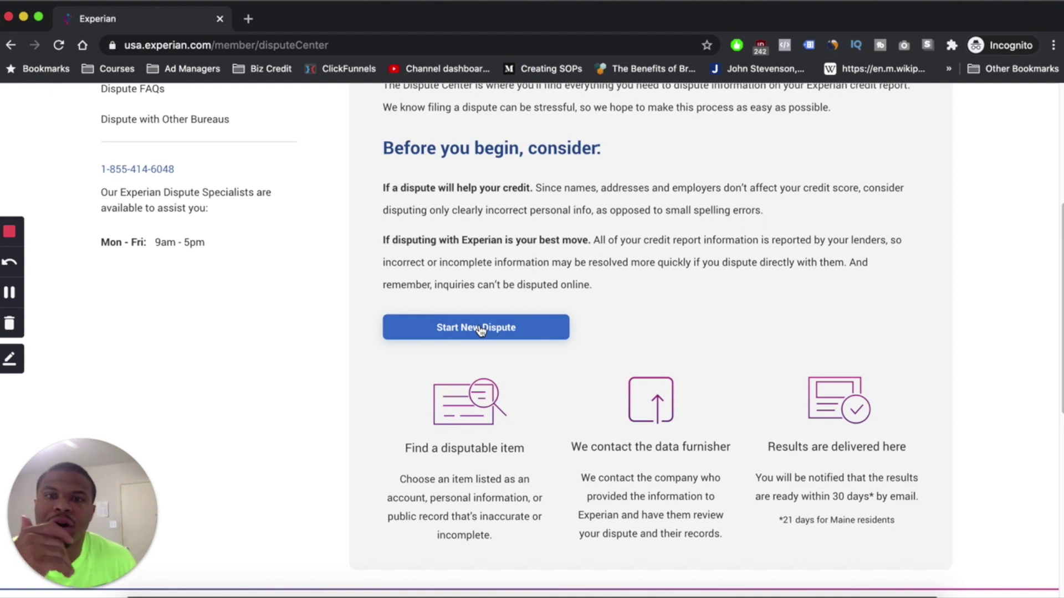
# Step: Start a new dispute and open the dispute form for the potentially negative CREDIT SYSTEMS INTERNATIONAL account
pyautogui.click(480, 330)
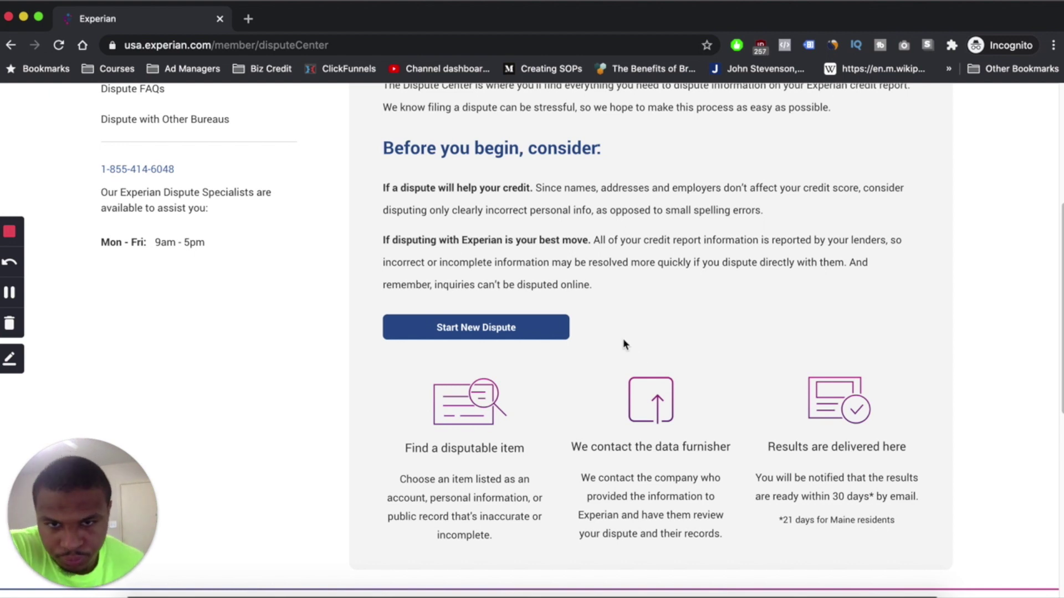
pyautogui.click(482, 330)
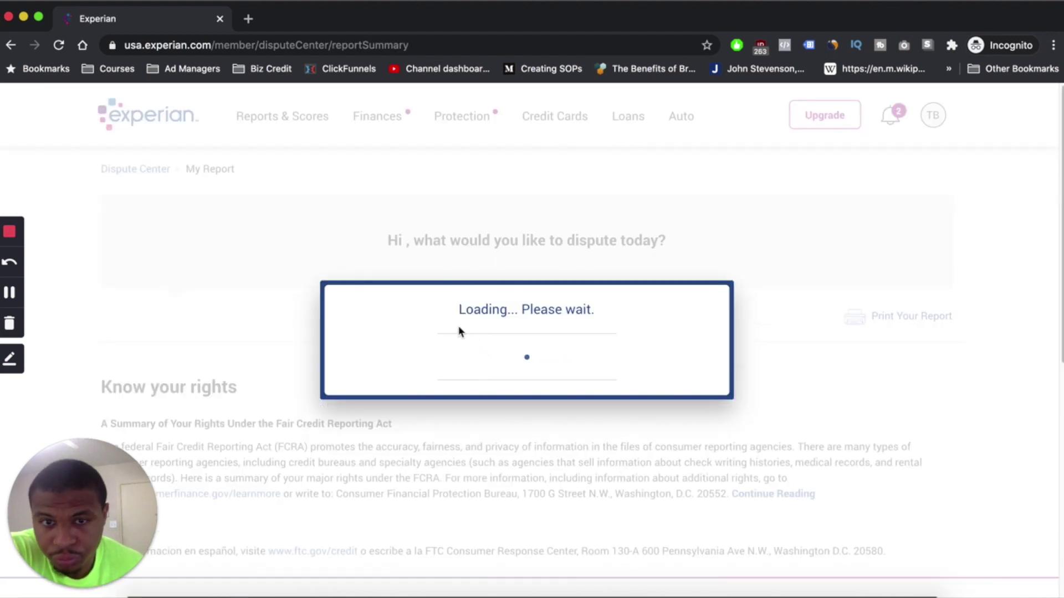
pyautogui.scroll(-3, 466, 330)
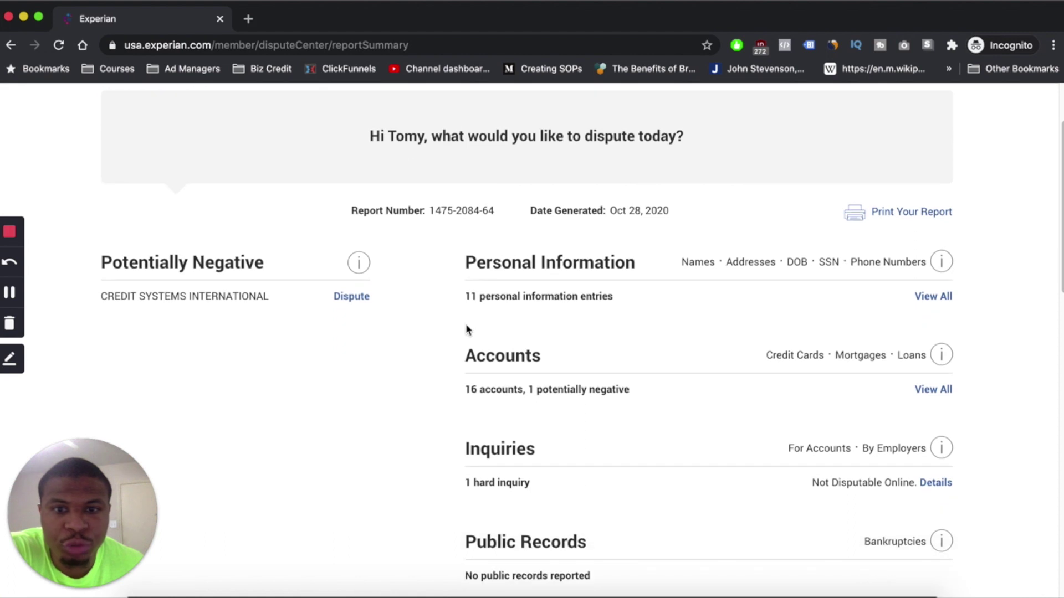
pyautogui.scroll(-5, 466, 330)
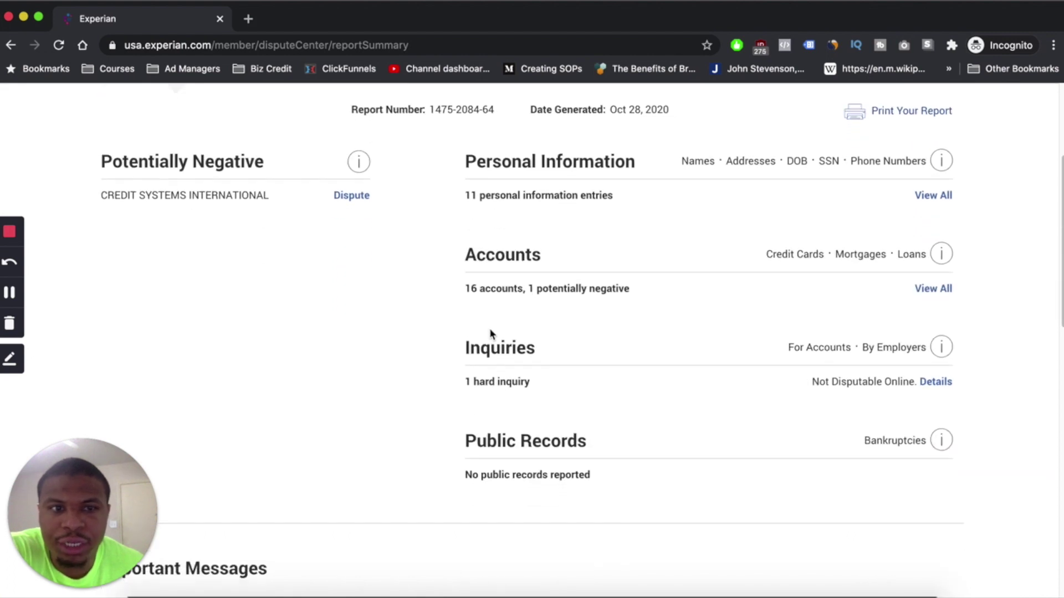
pyautogui.scroll(6, 467, 332)
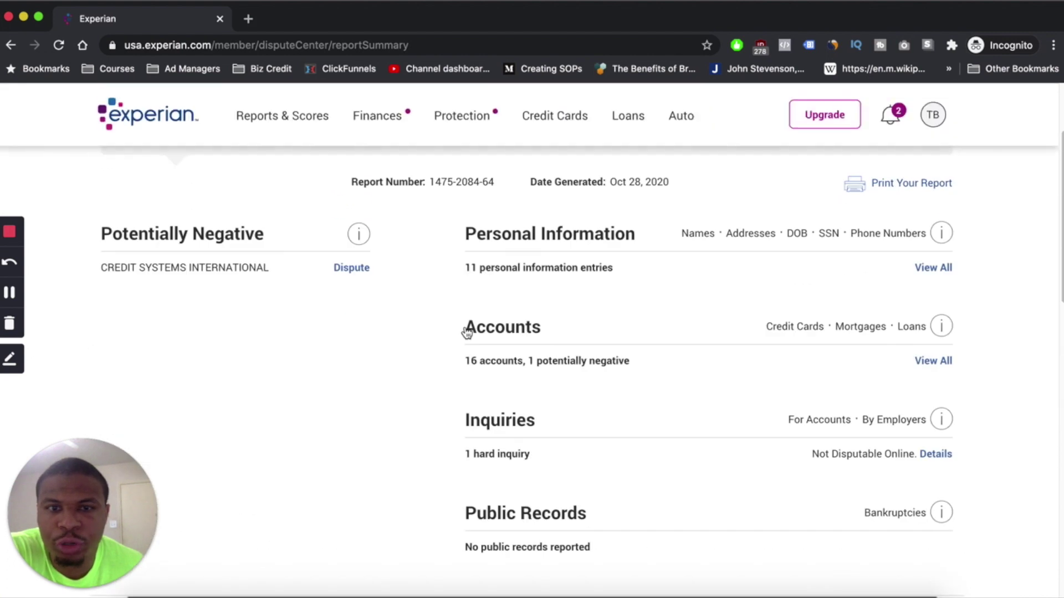
pyautogui.scroll(-1, 472, 331)
pyautogui.scroll(-1, 472, 330)
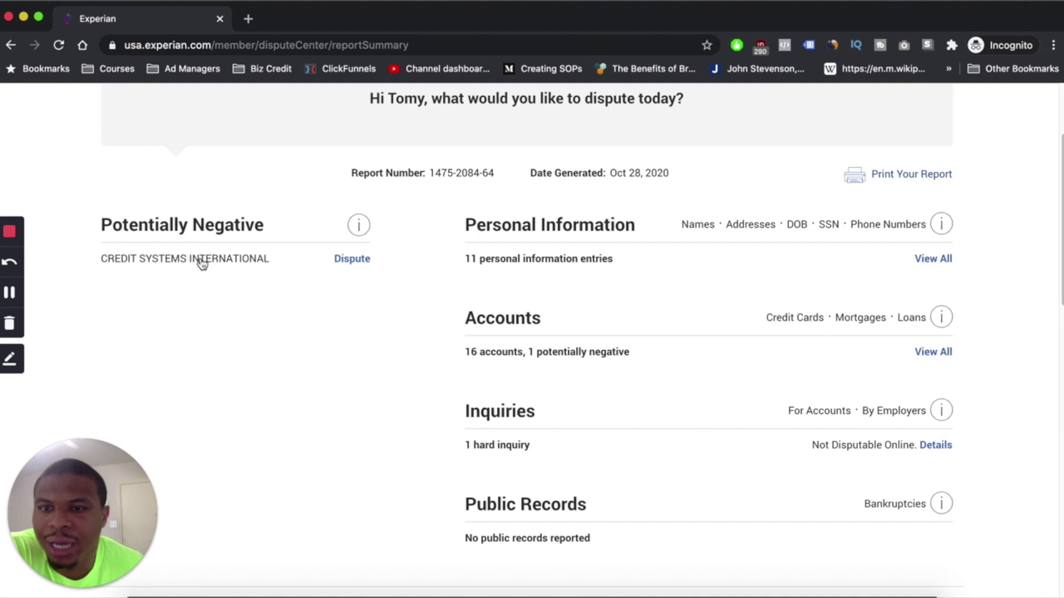
pyautogui.click(340, 265)
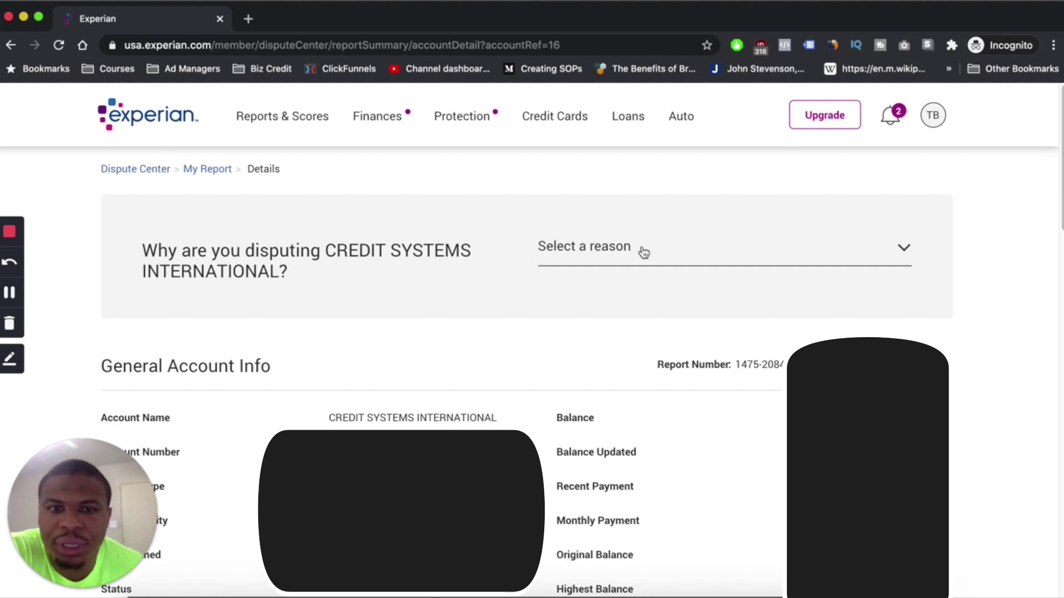
# Step: Review all the available reasons for disputing the CREDIT SYSTEMS INTERNATIONAL account
pyautogui.click(681, 253)
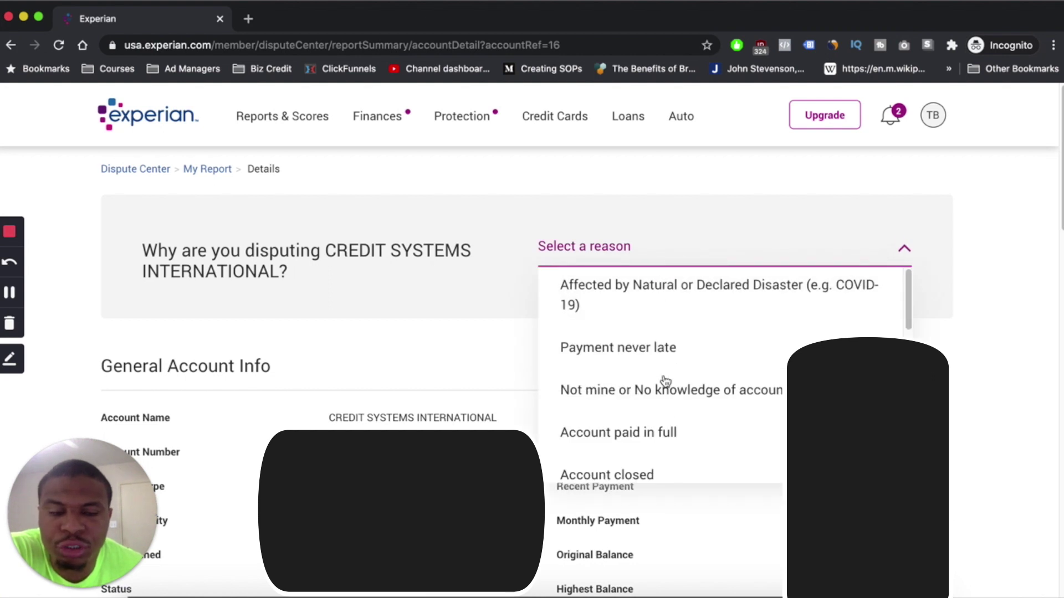
pyautogui.scroll(-2, 665, 337)
pyautogui.scroll(-6, 665, 336)
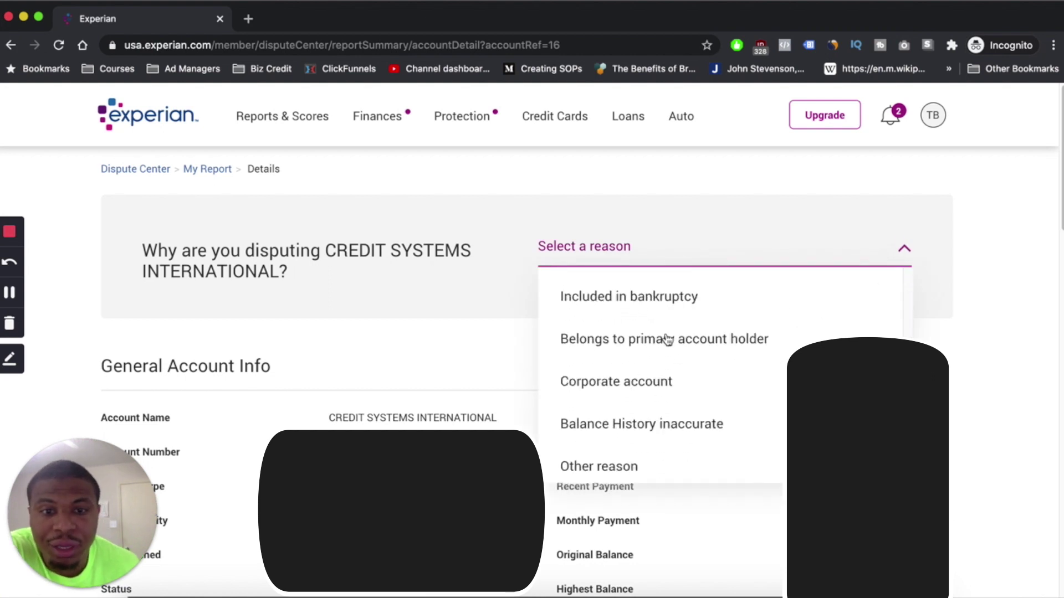
pyautogui.scroll(-2, 669, 340)
pyautogui.scroll(5, 669, 340)
pyautogui.scroll(1, 668, 341)
pyautogui.scroll(-4, 668, 340)
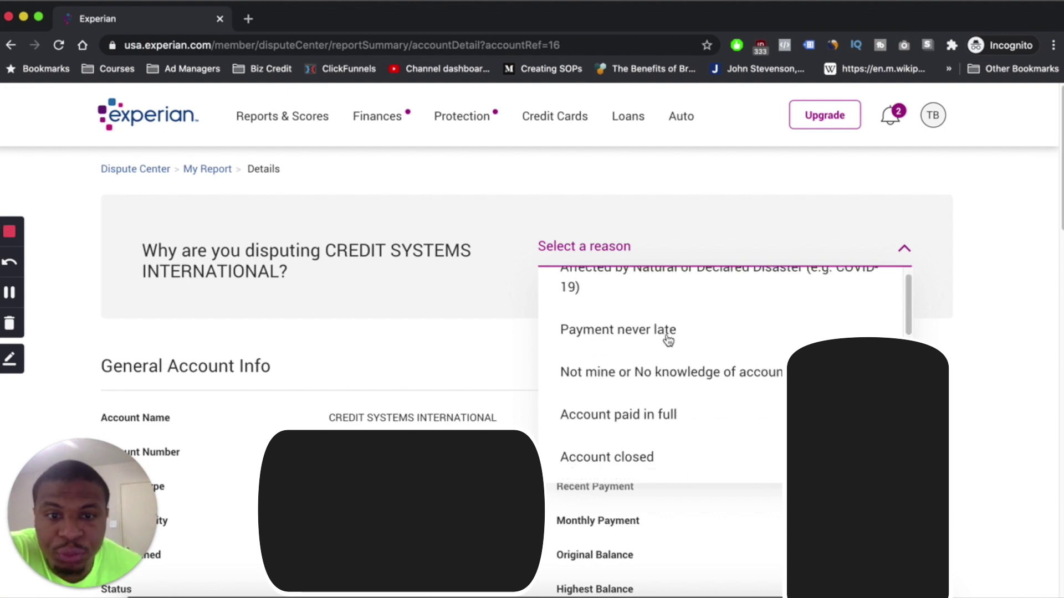
pyautogui.scroll(-4, 669, 340)
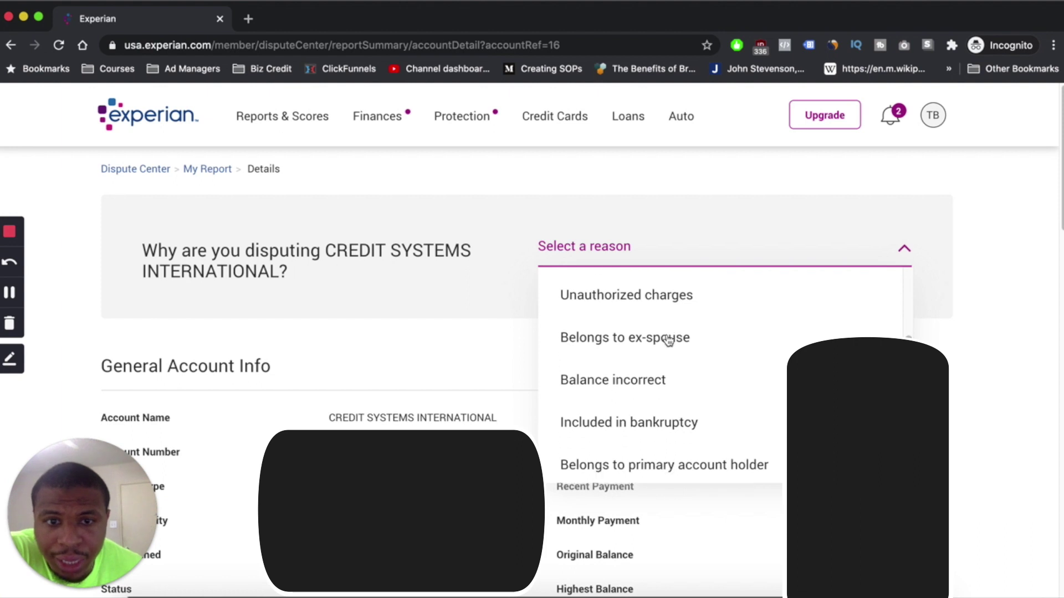
pyautogui.scroll(-3, 668, 340)
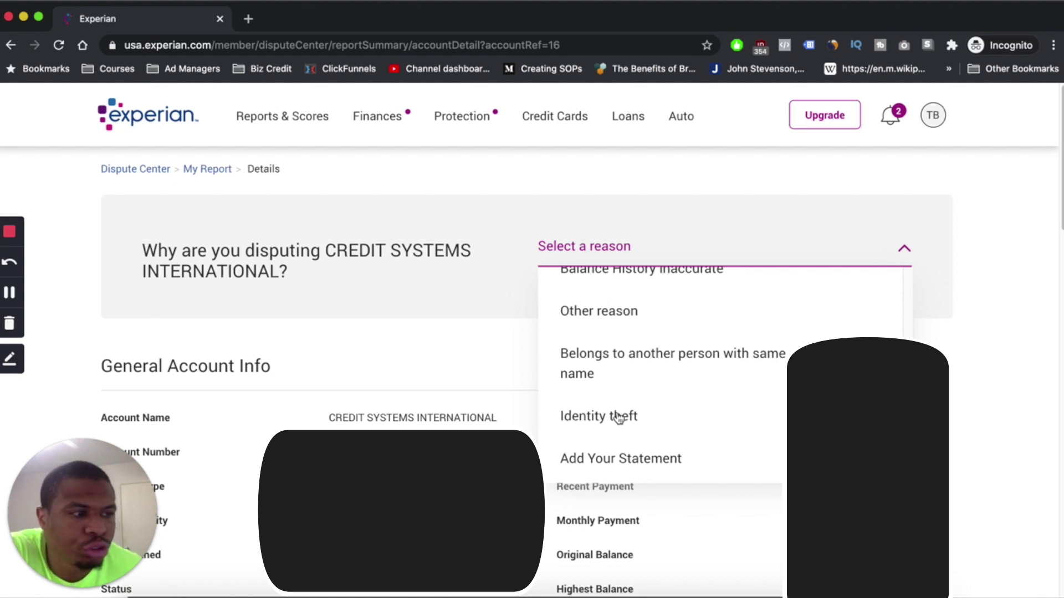
pyautogui.scroll(2, 642, 391)
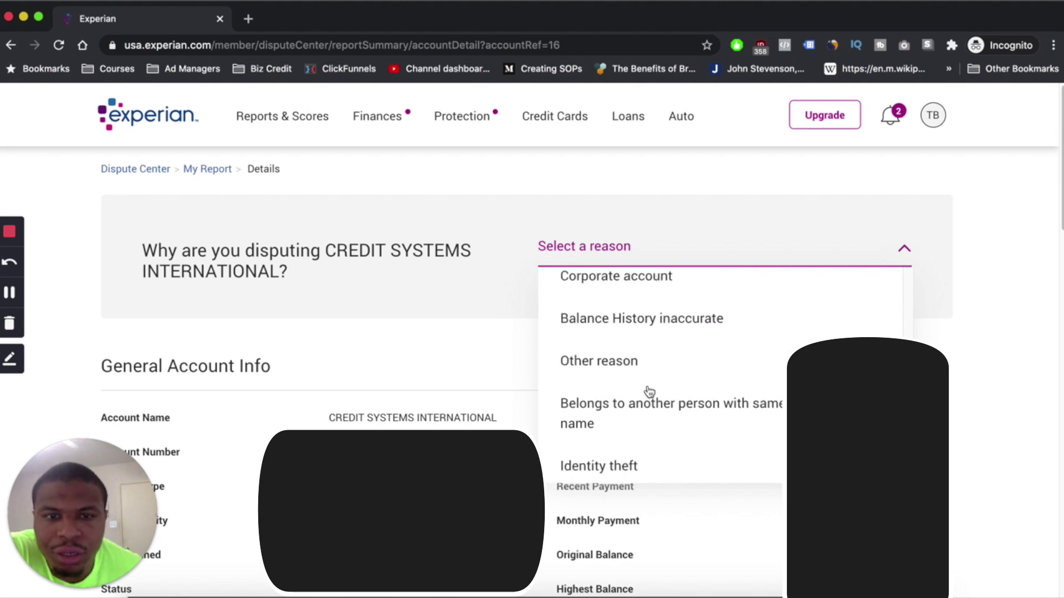
pyautogui.scroll(4, 676, 383)
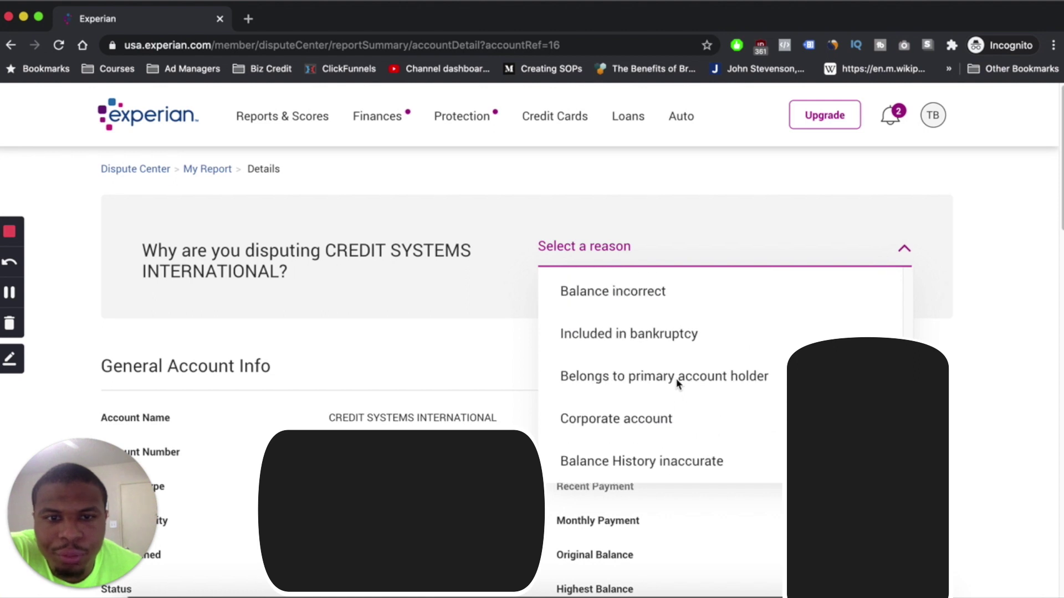
pyautogui.scroll(1, 663, 394)
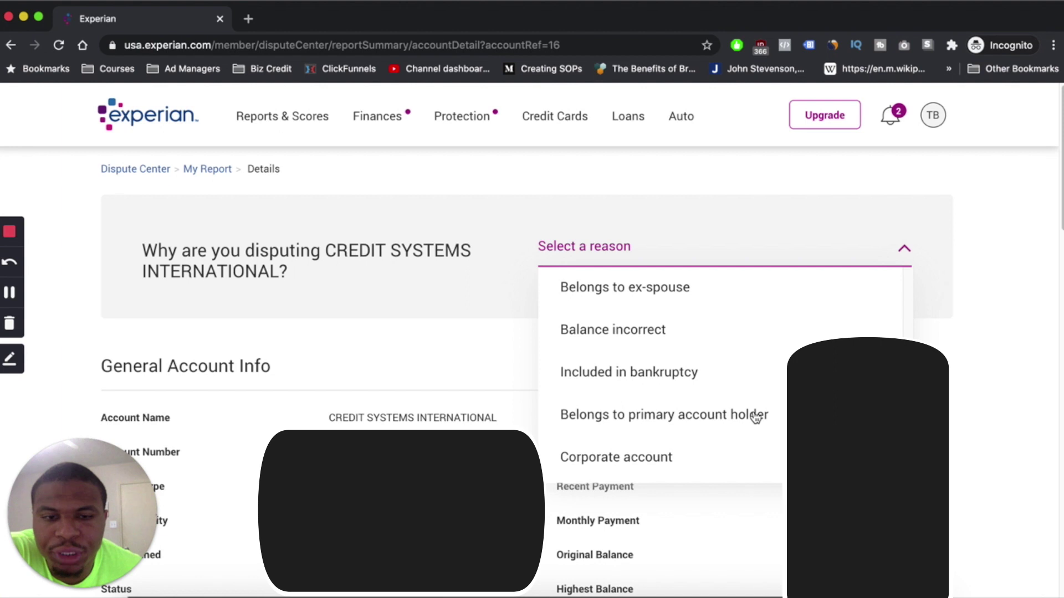
pyautogui.scroll(3, 744, 375)
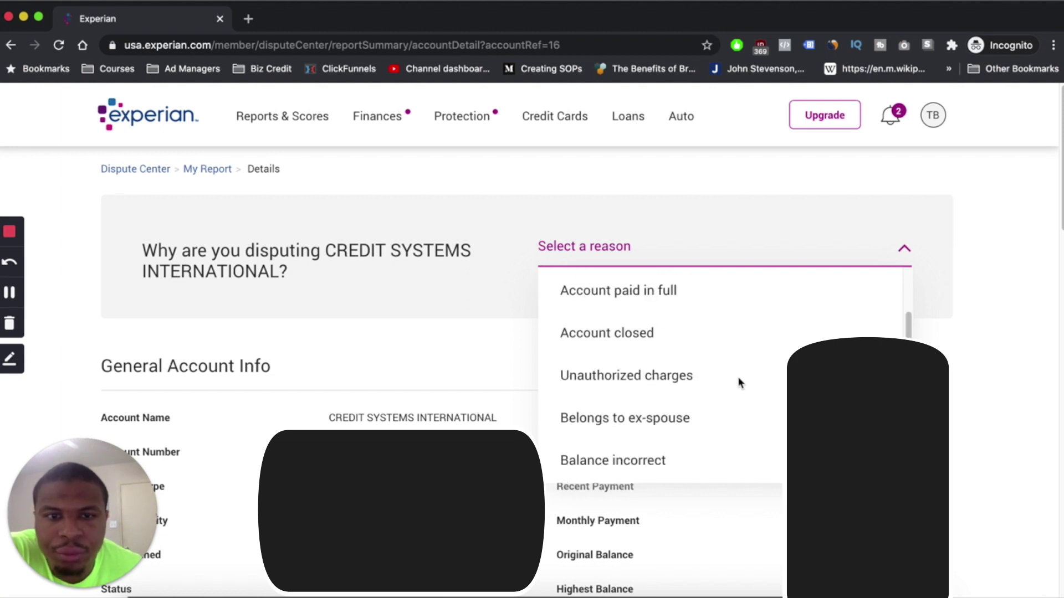
pyautogui.scroll(1, 654, 411)
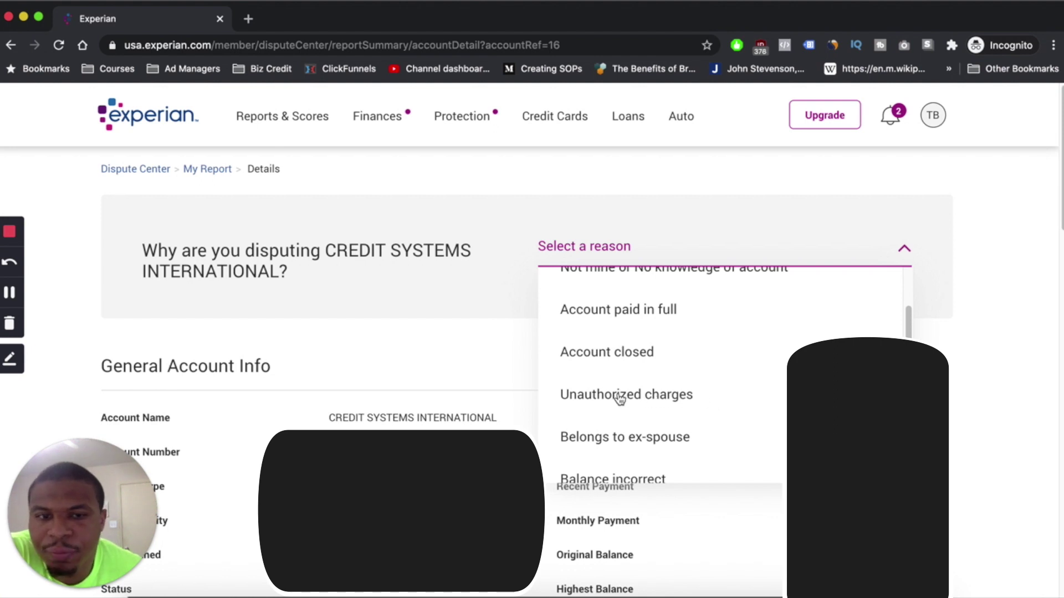
pyautogui.scroll(1, 620, 398)
pyautogui.scroll(4, 619, 398)
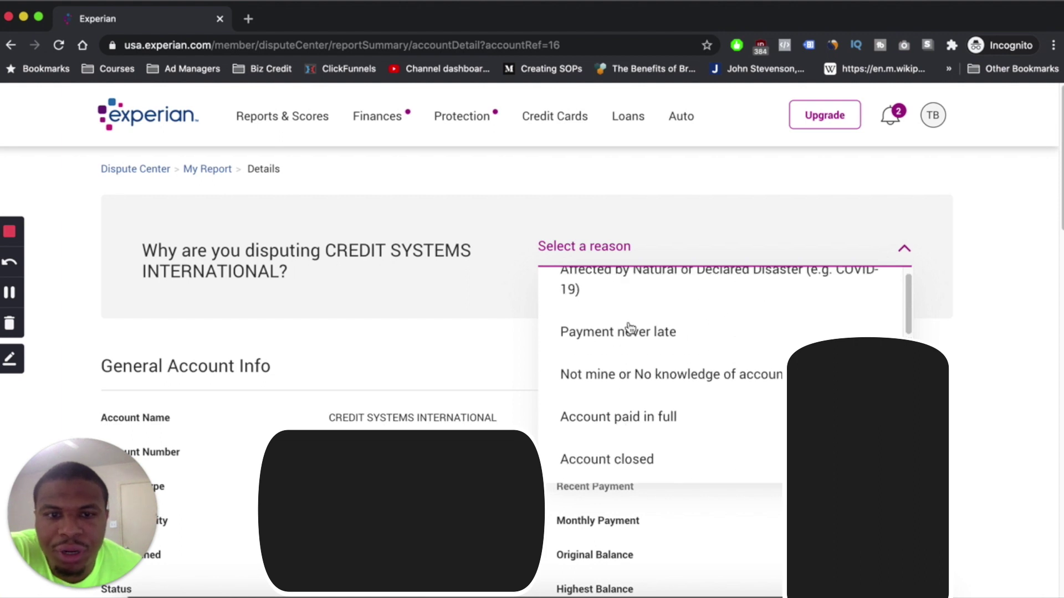
pyautogui.scroll(1, 646, 395)
pyautogui.scroll(-1, 650, 395)
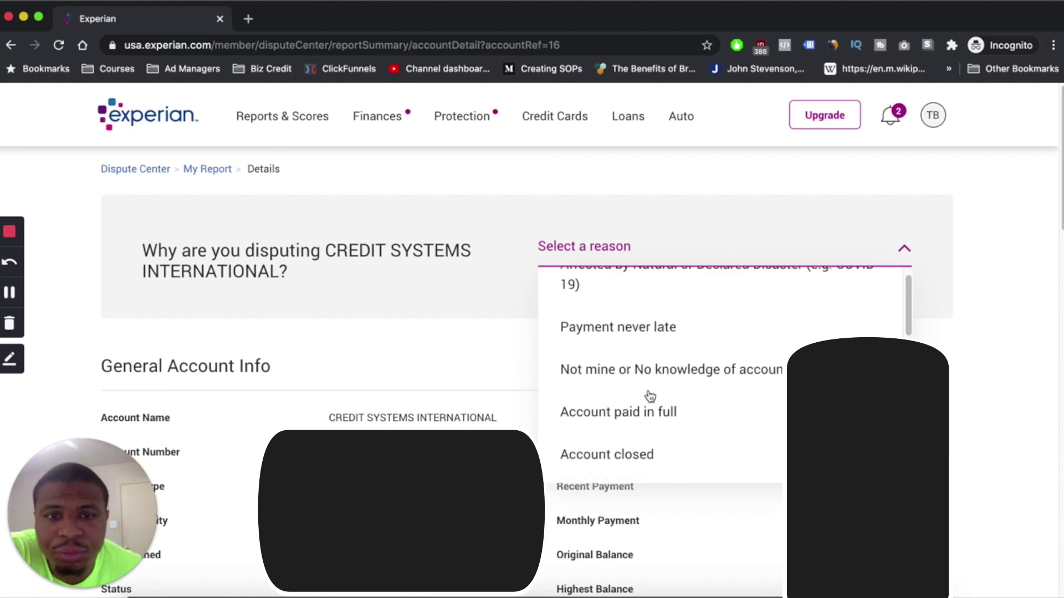
pyautogui.scroll(-2, 649, 394)
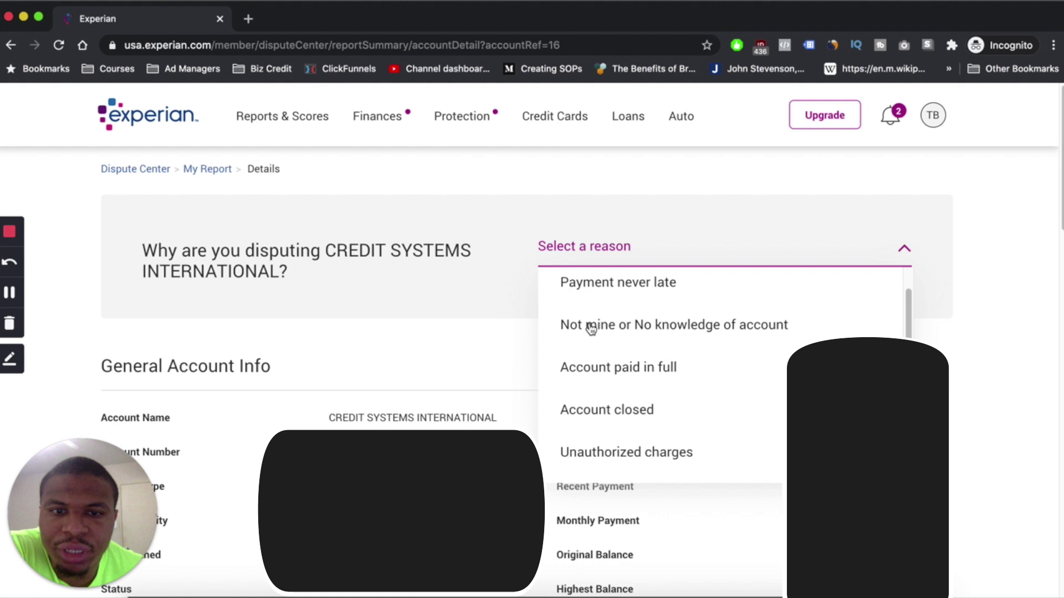
pyautogui.scroll(-2, 684, 355)
pyautogui.scroll(4, 686, 350)
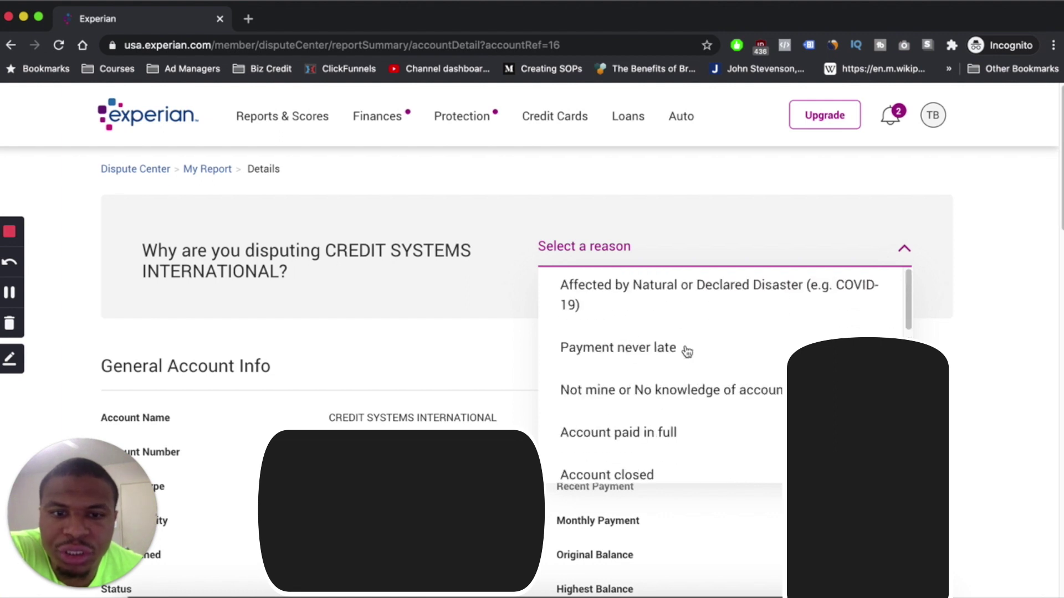
pyautogui.scroll(-5, 670, 340)
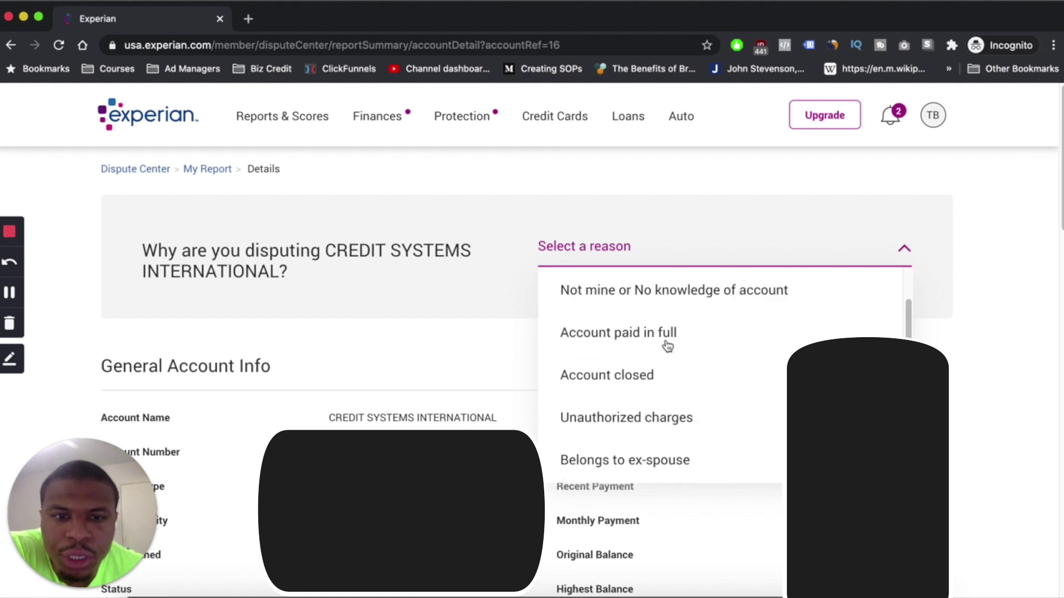
pyautogui.scroll(-4, 668, 345)
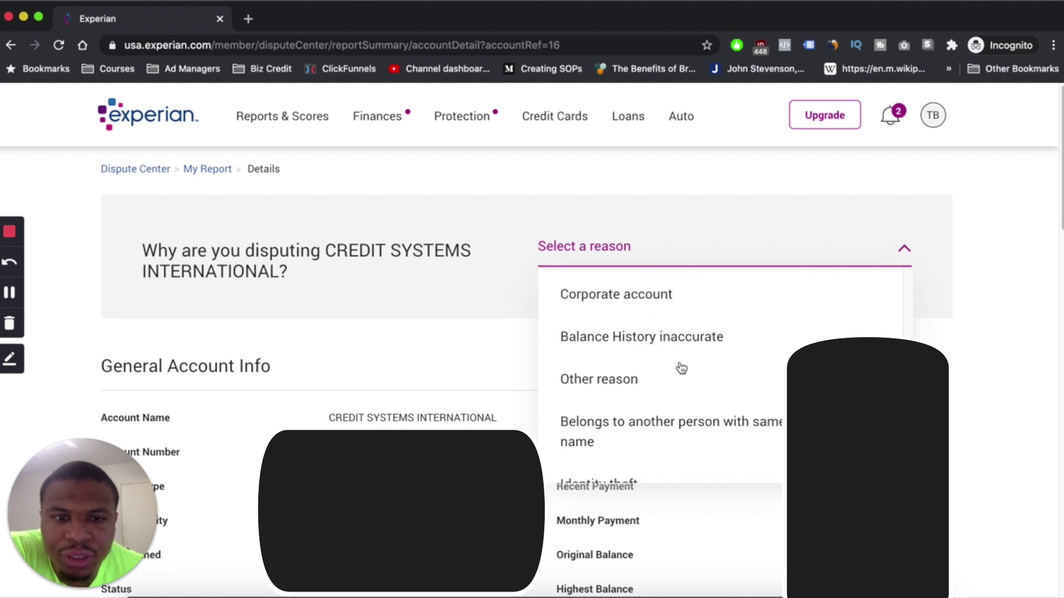
pyautogui.scroll(-2, 679, 360)
# Step: Choose "Not mine or No knowledge of account" as the dispute reason
pyautogui.scroll(10, 665, 354)
pyautogui.scroll(-2, 643, 360)
pyautogui.click(662, 346)
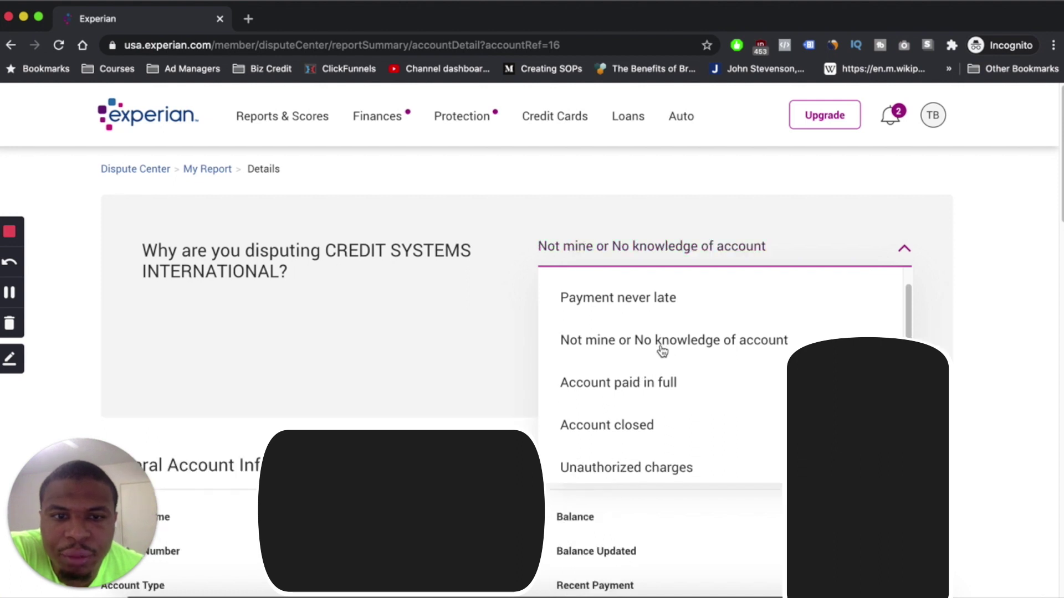
# Step: Set the dispute reason to "Account paid in full" and continue to the optional comment
pyautogui.scroll(-3, 668, 327)
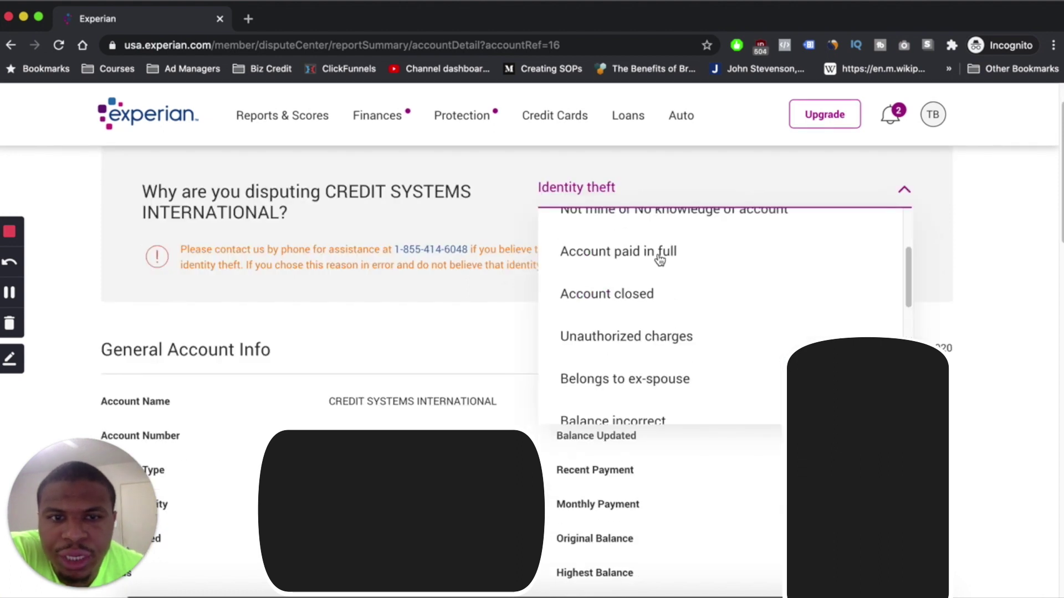
pyautogui.click(660, 253)
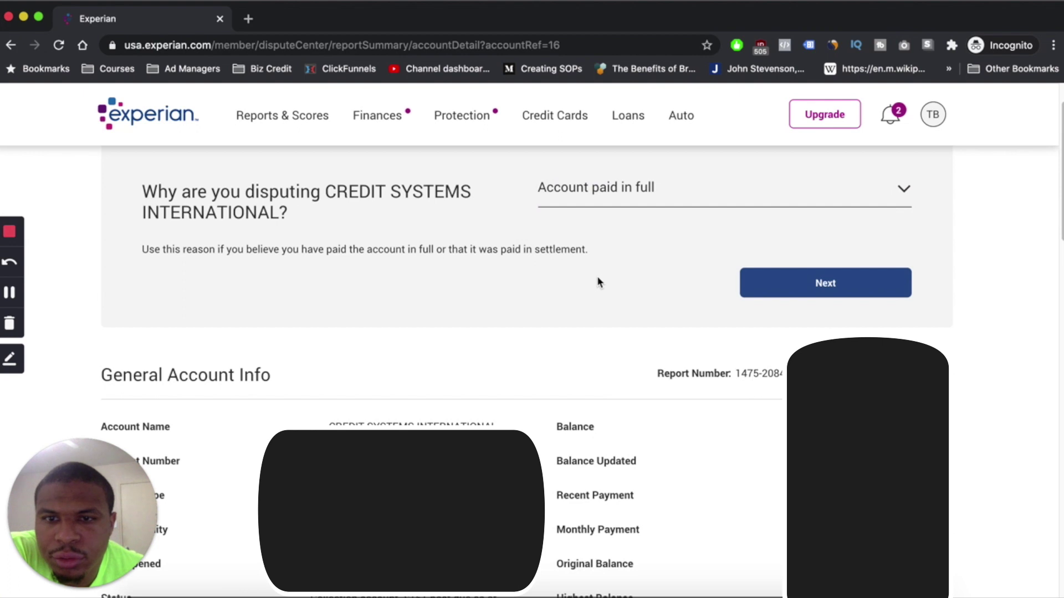
pyautogui.click(782, 287)
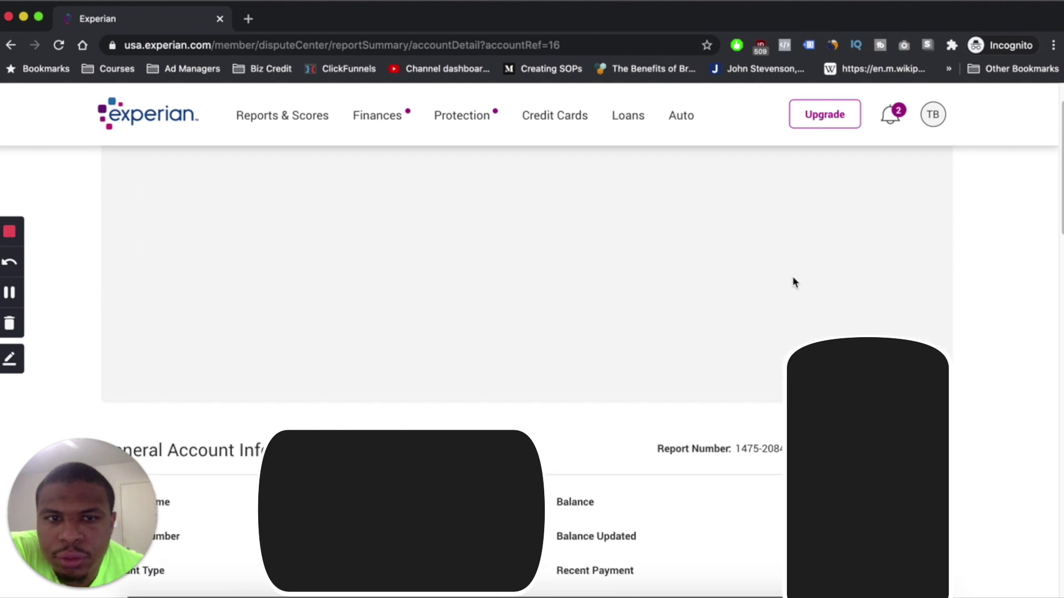
pyautogui.scroll(3, 599, 273)
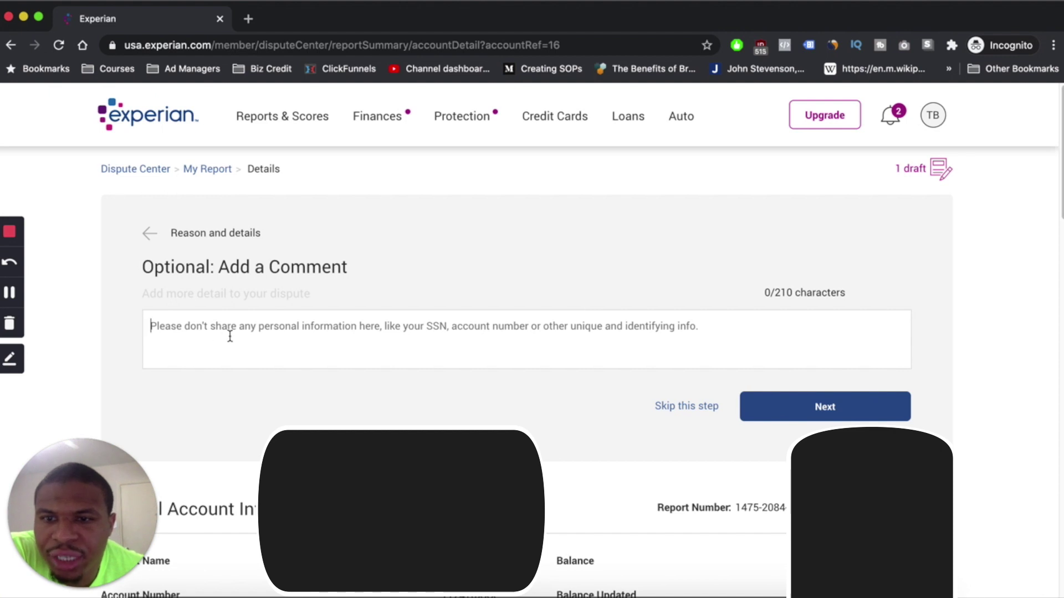
# Step: Leave the optional comment empty and proceed to the review of the dispute before submission
pyautogui.click(515, 324)
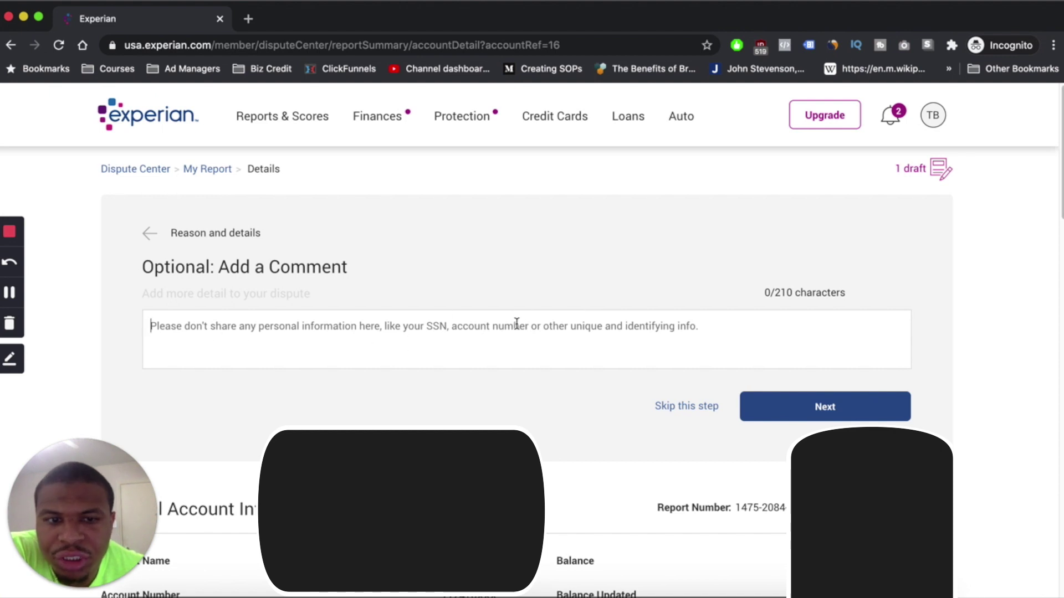
pyautogui.click(837, 409)
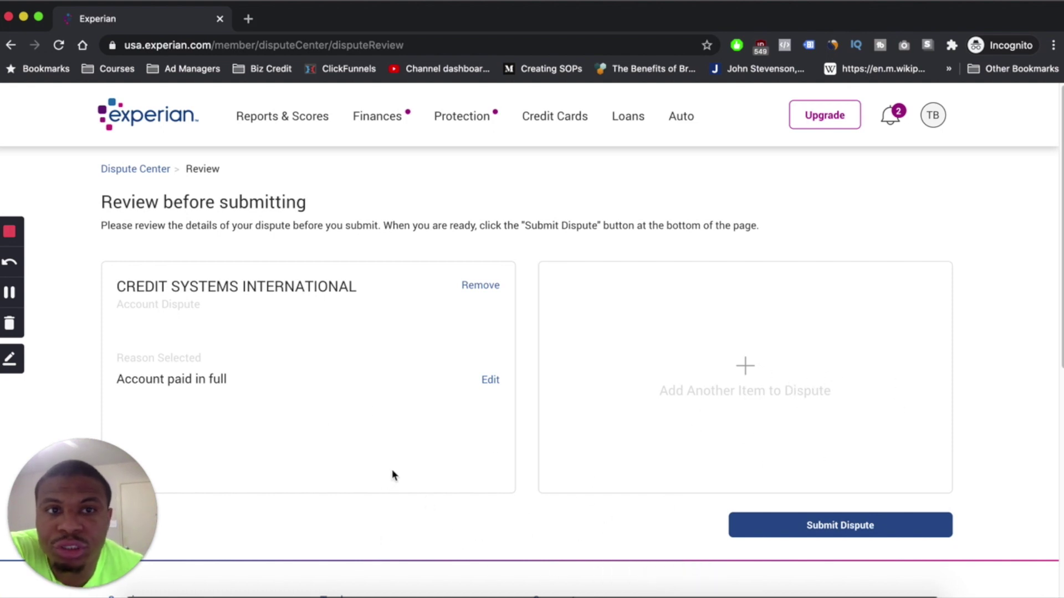
pyautogui.scroll(-1, 783, 451)
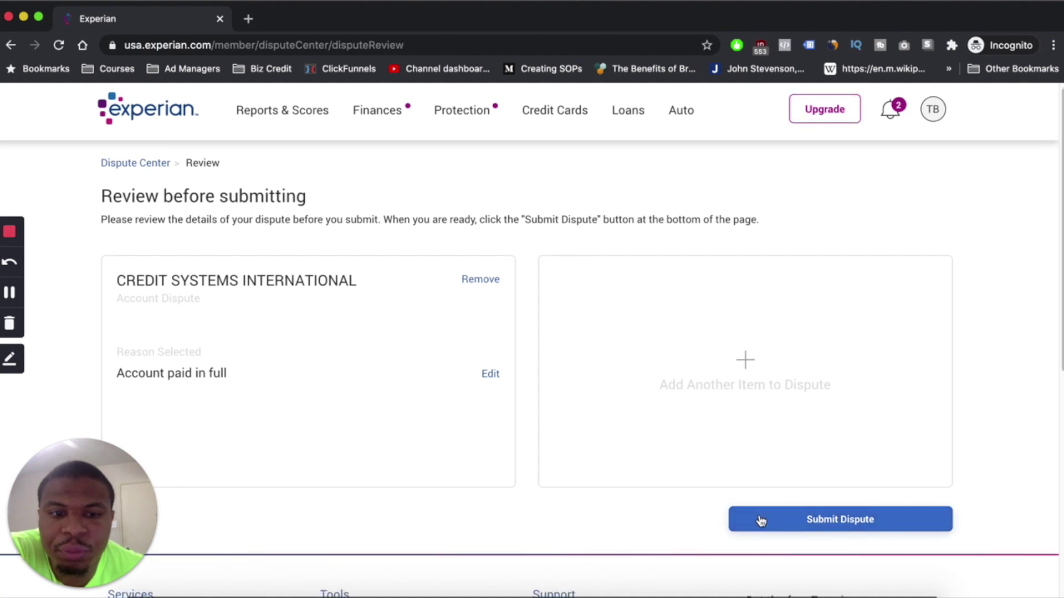